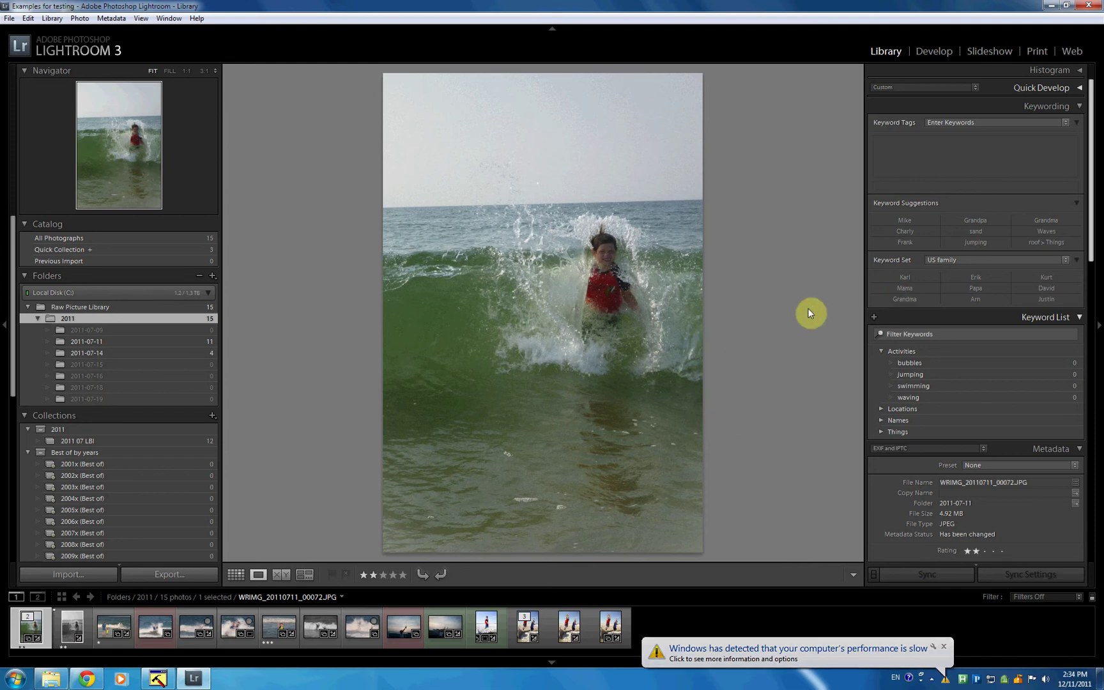
- Peek into the Locations and Names keyword groups in Lightroom's keyword list
left_click(881, 408)
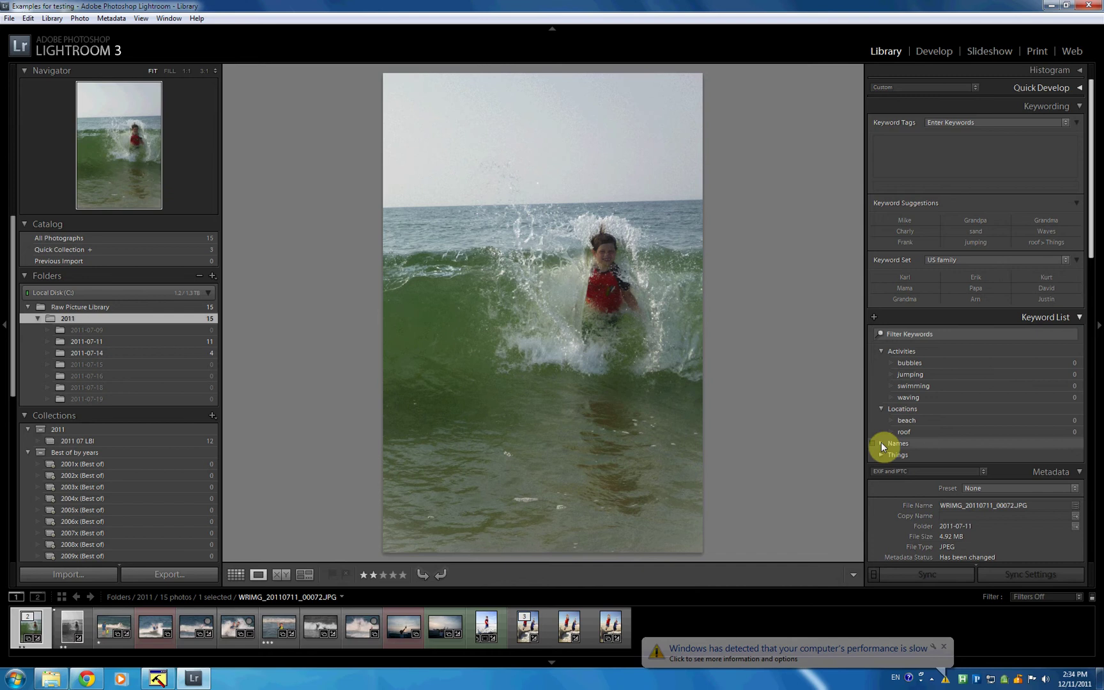
left_click(881, 444)
left_click(880, 443)
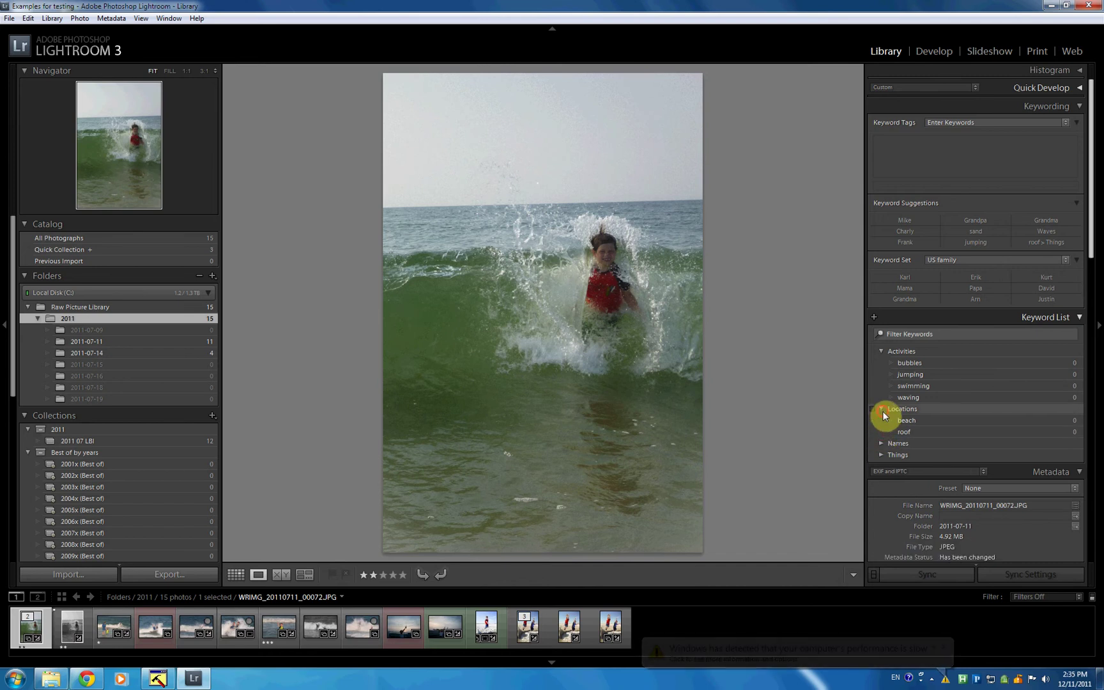
left_click(880, 409)
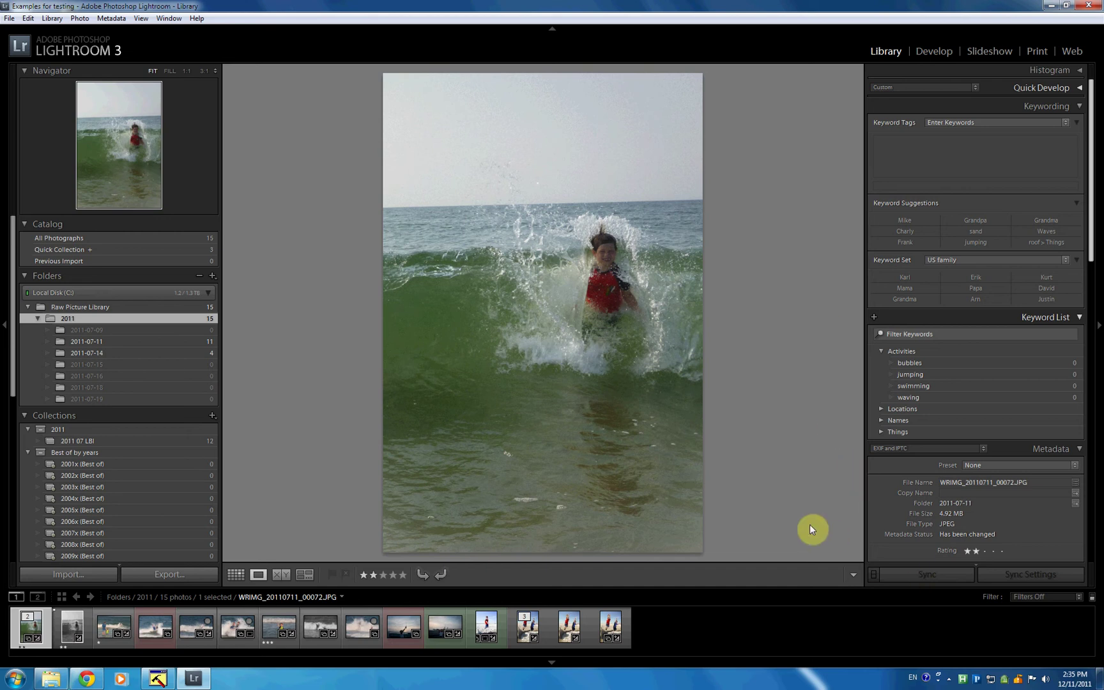
- From Paddy's tray menu, start customizing the Genovation 683 keypad and show the 'Apply a keyword' functions
right_click(975, 677)
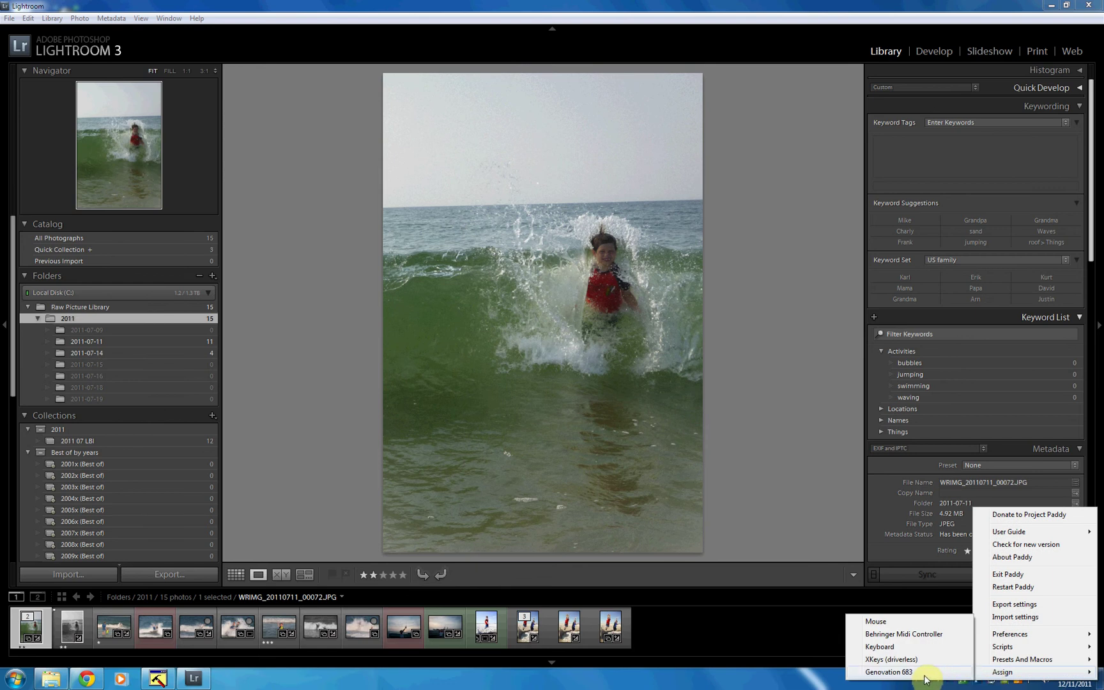
left_click(924, 675)
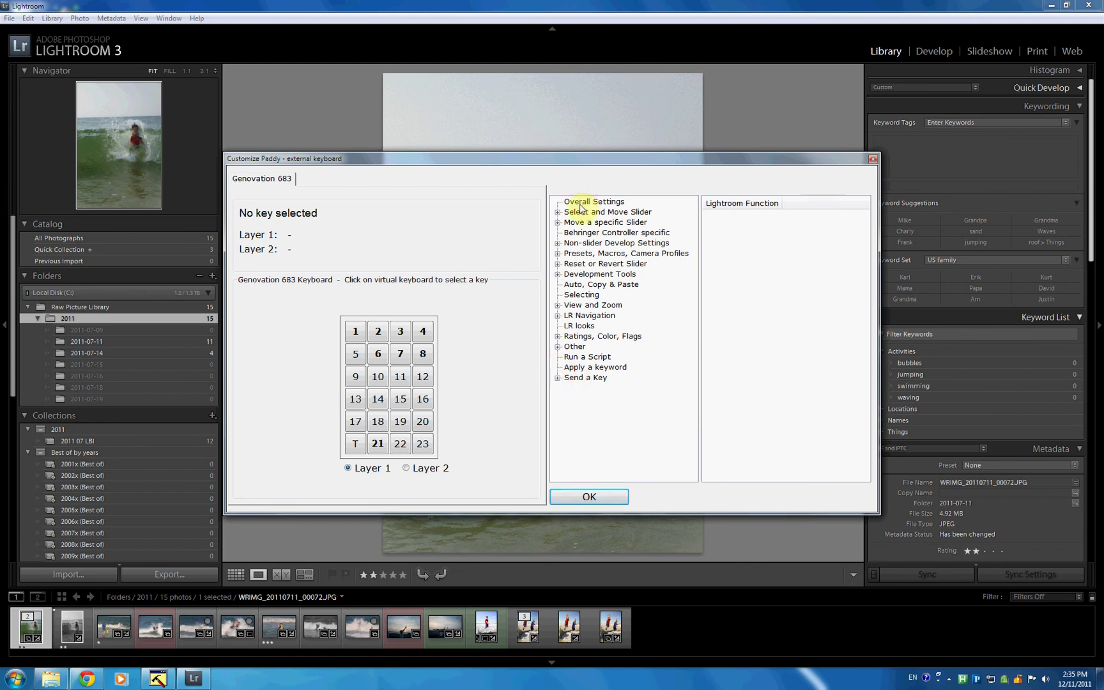
left_click(606, 373)
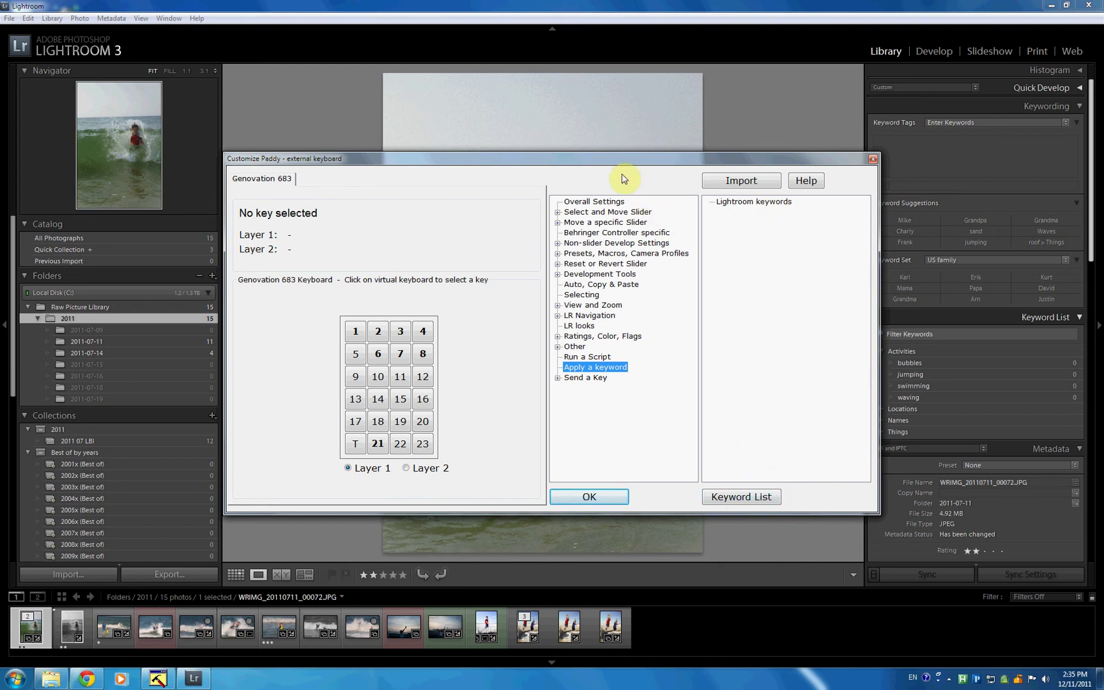
- Import and merge the Lightroom keywords into Paddy, then browse the Activities, Locations, Names and Things groups
left_click(729, 182)
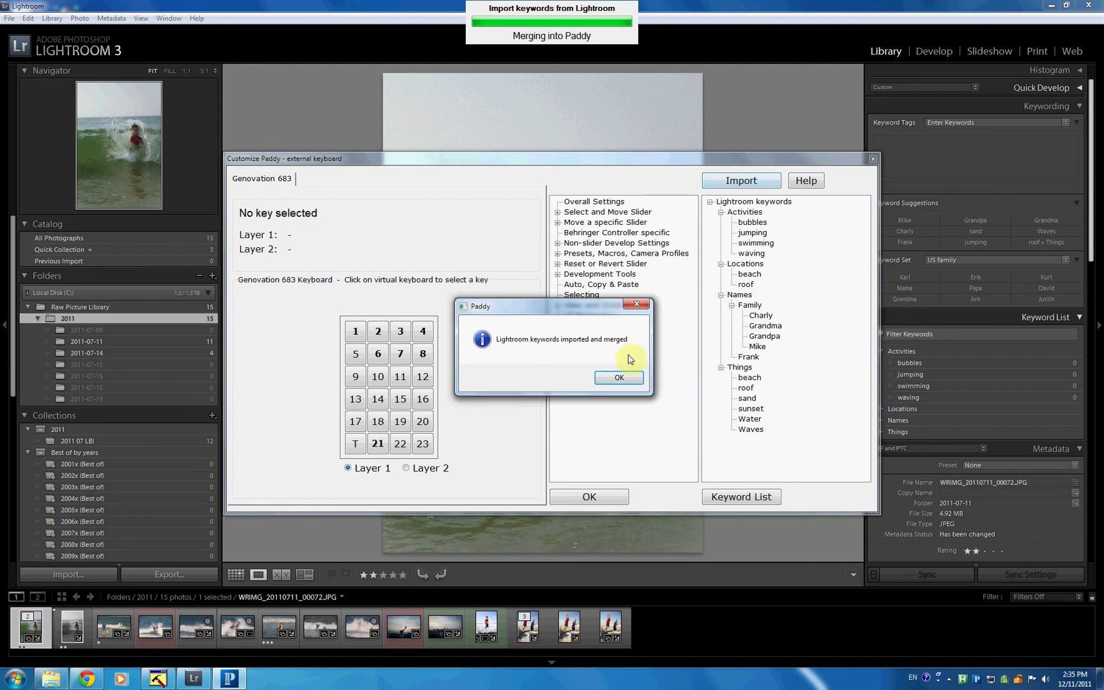
left_click(625, 379)
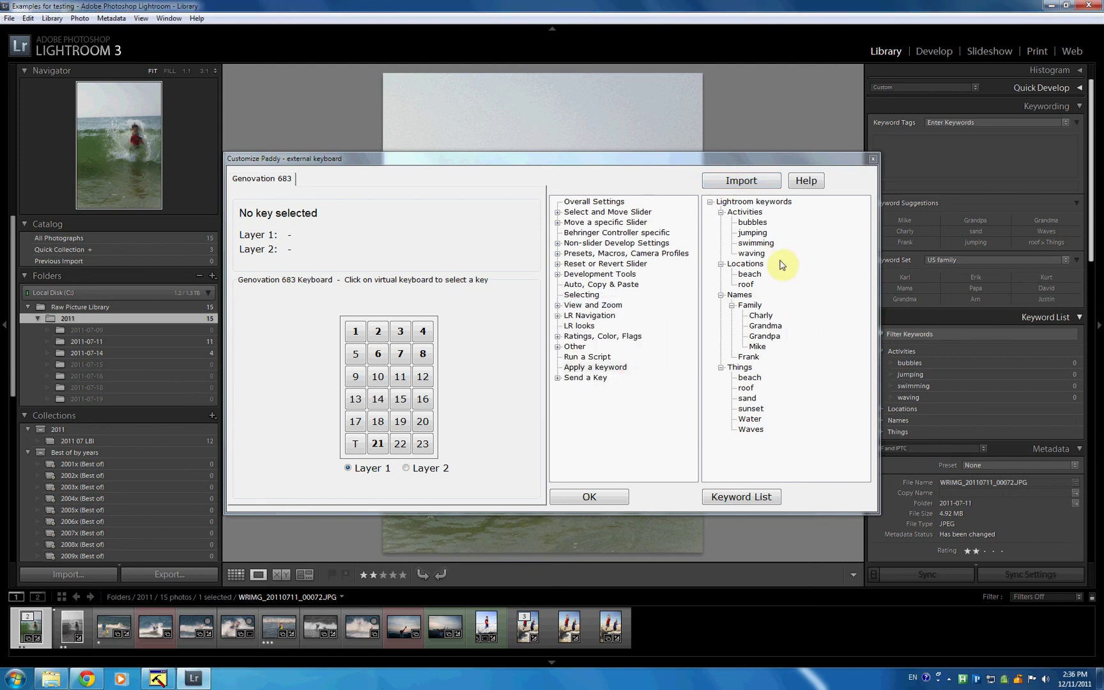
left_click(720, 212)
left_click(720, 222)
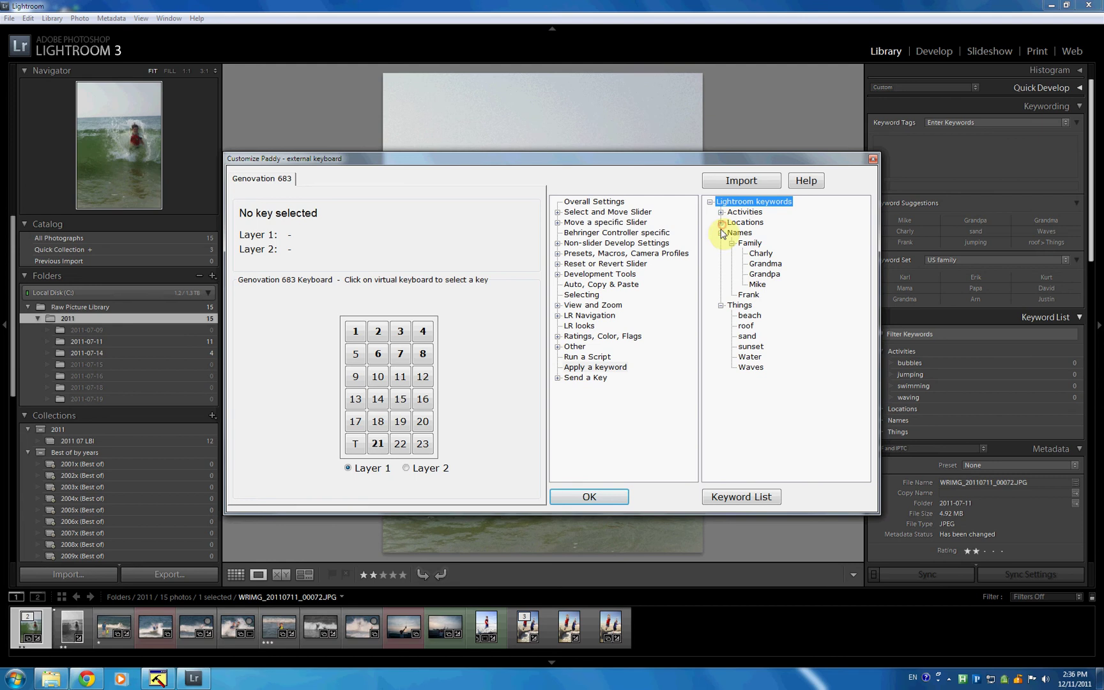
left_click(721, 242)
left_click(720, 242)
left_click(720, 232)
left_click(720, 222)
- Compare the flat Keyword List (beach and roof under Locations vs Things) with the Keyword Tree view
left_click(748, 498)
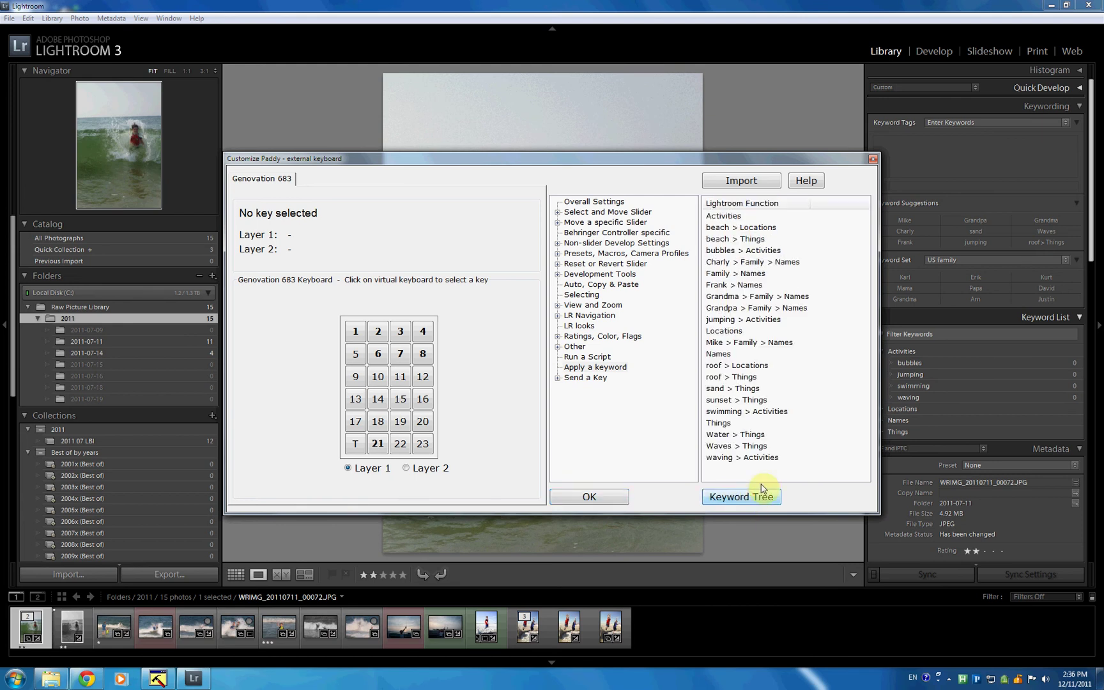
left_click(721, 228)
left_click(729, 228)
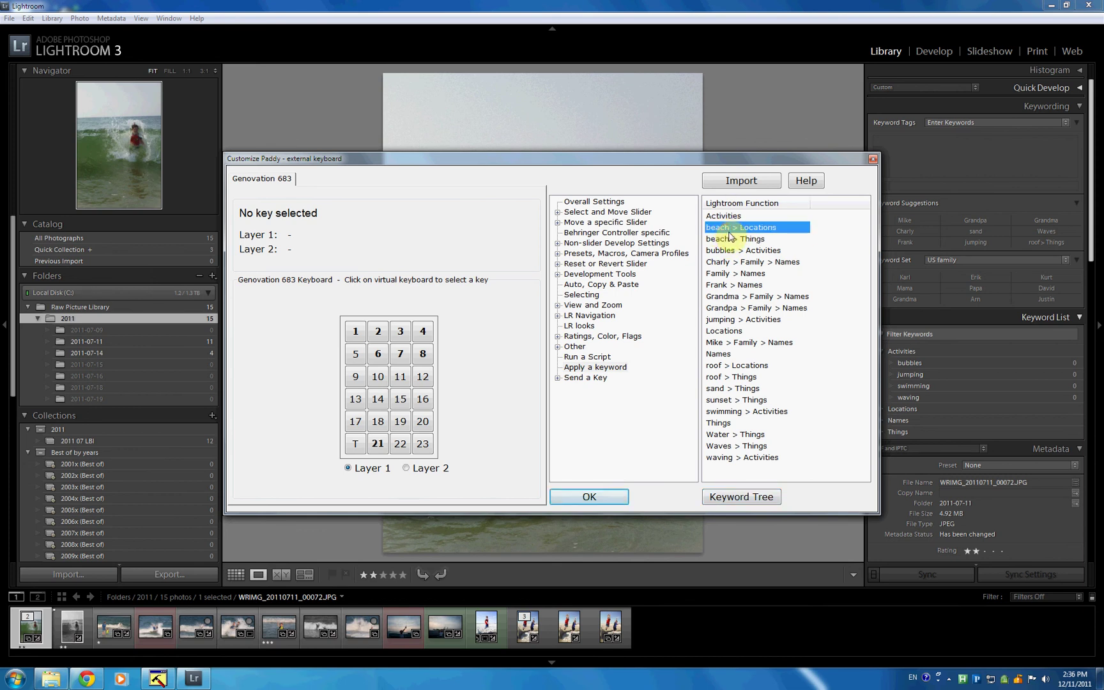
left_click(728, 239)
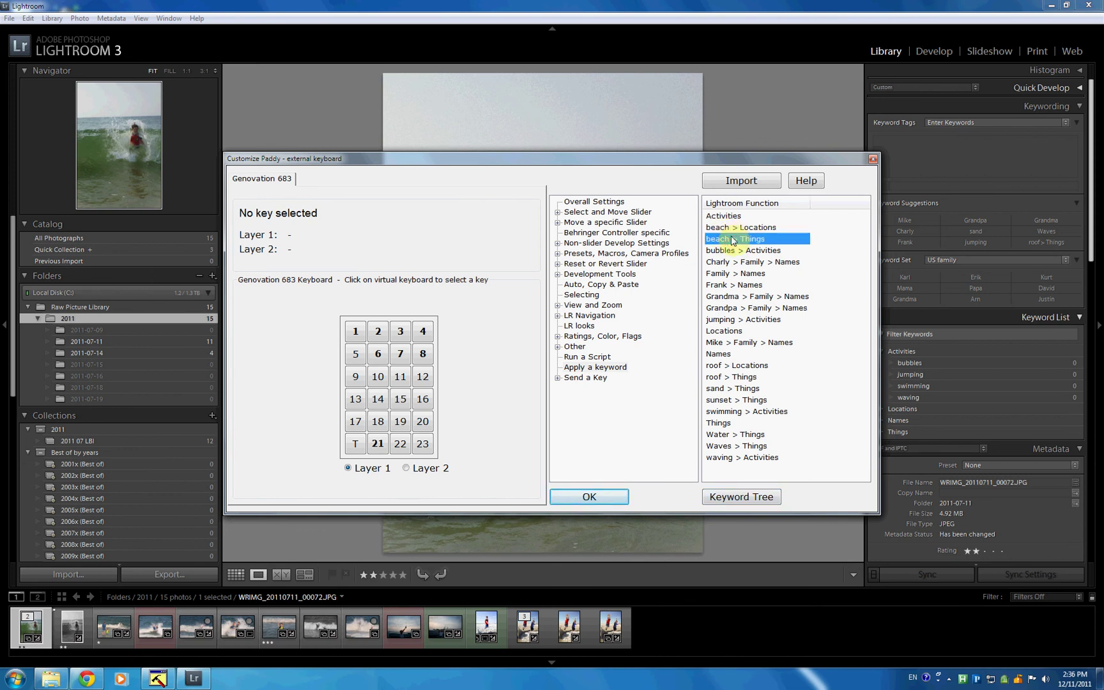
left_click(752, 367)
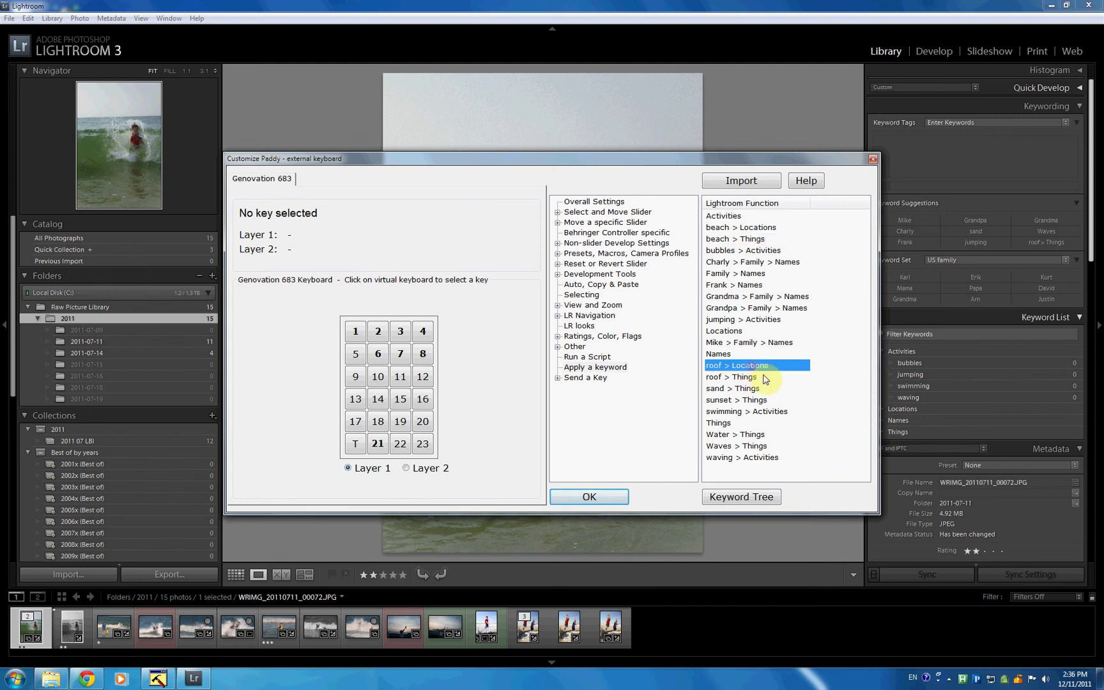
left_click(750, 377)
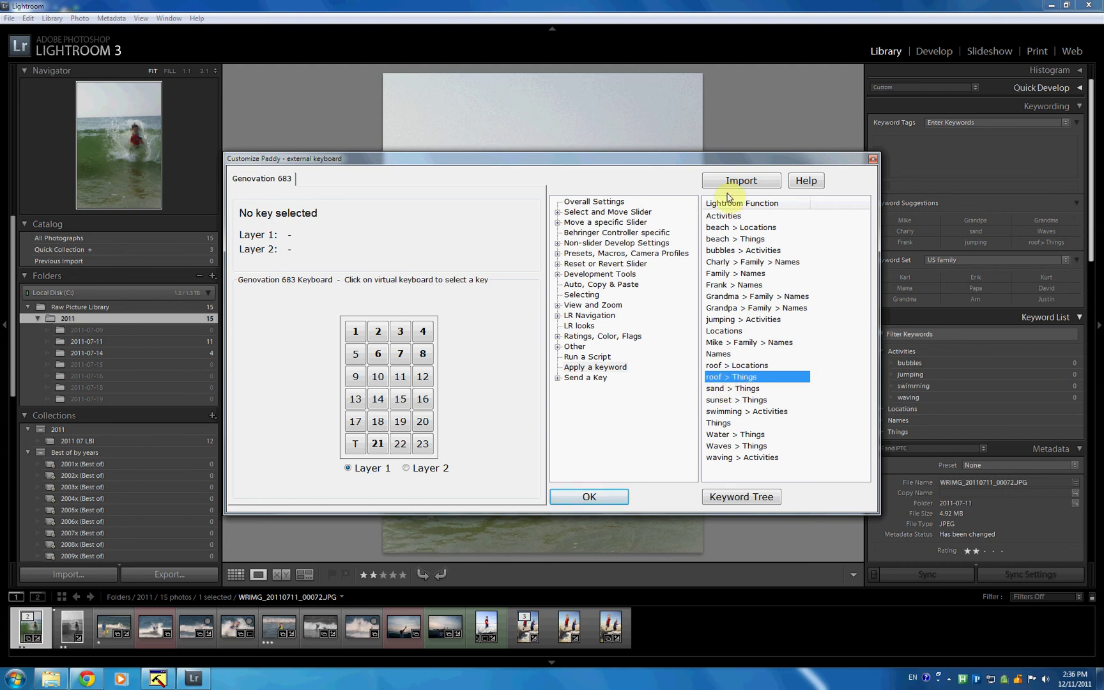
left_click(758, 496)
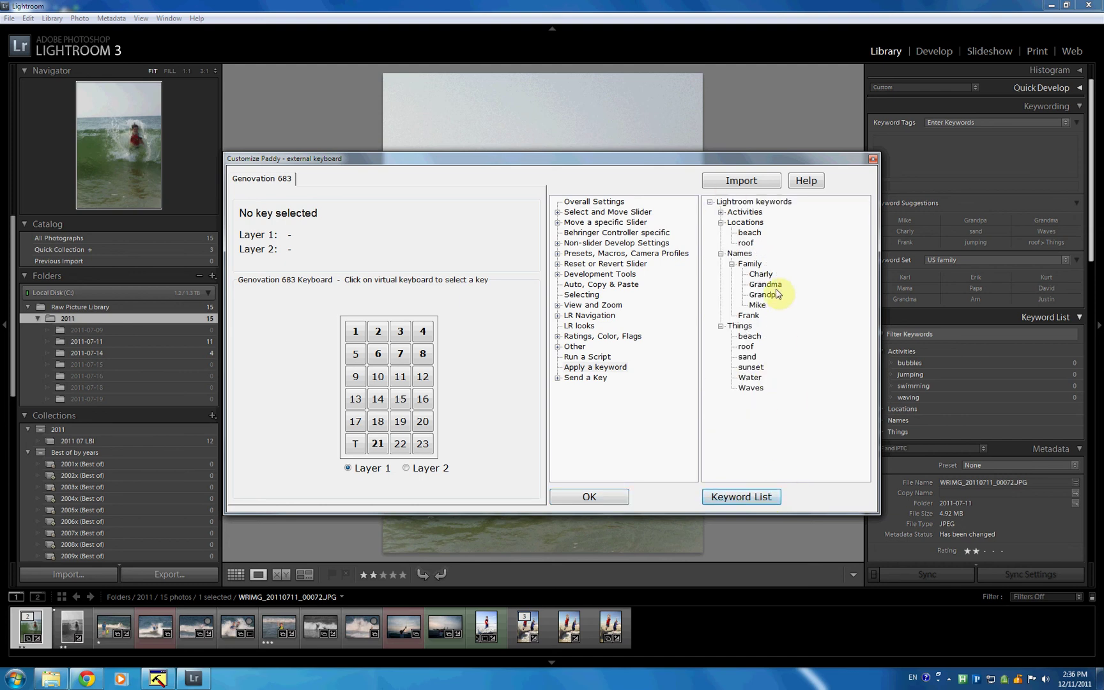
left_click(721, 212)
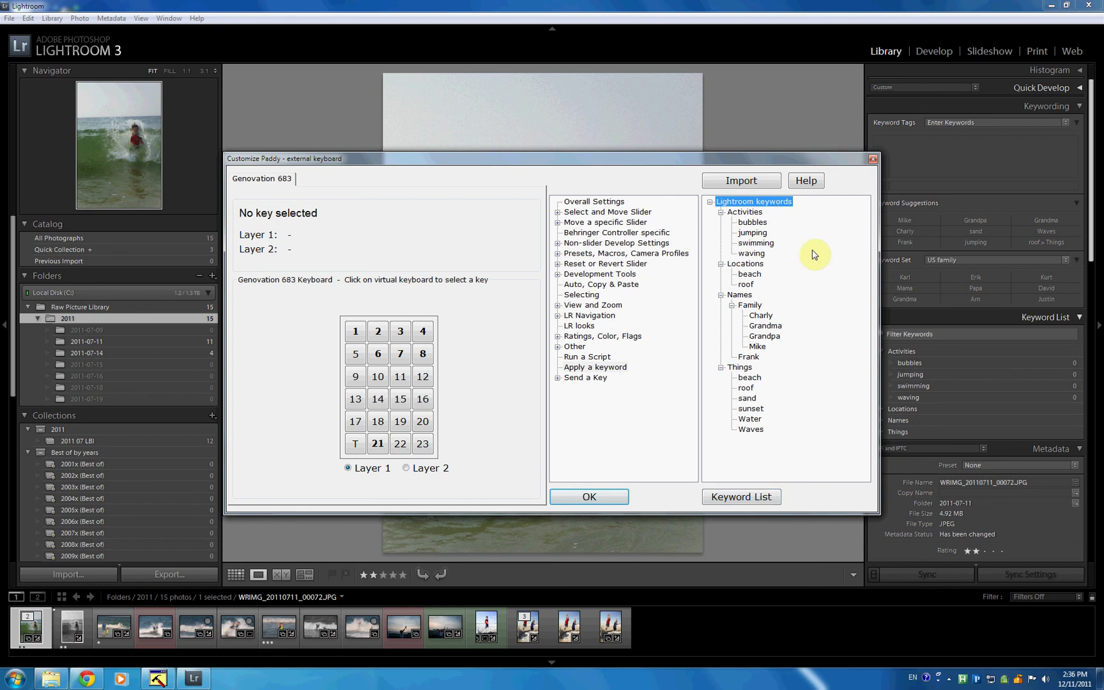
- Assign the Names > Family > Charly keyword to key 1 and check keys 2-4
key("1")
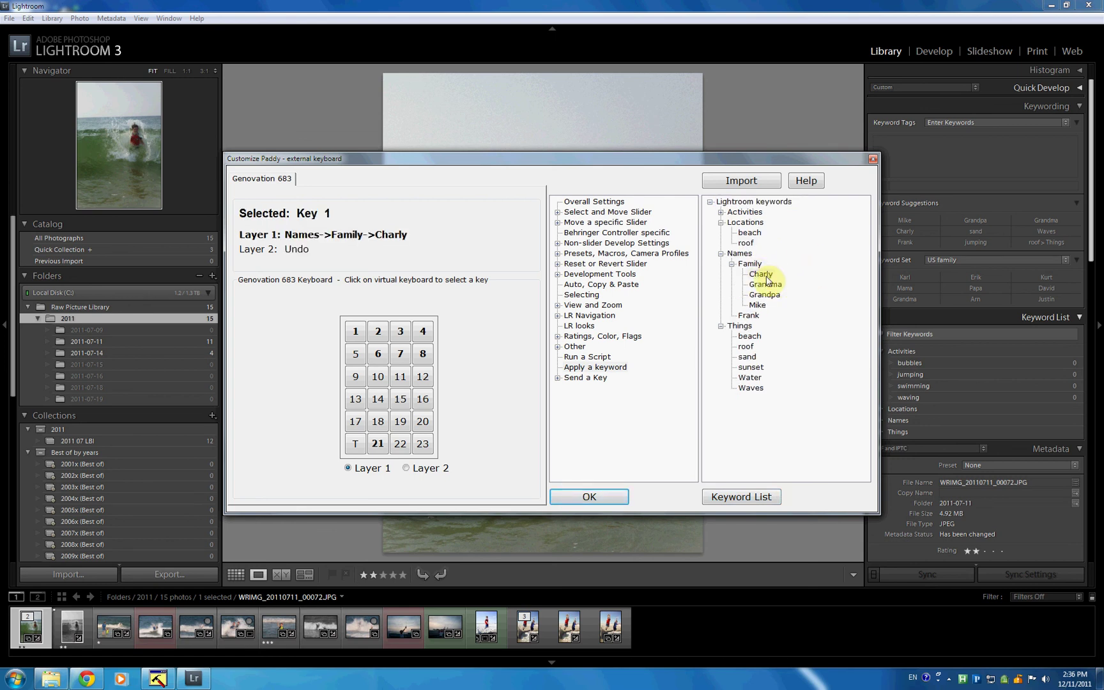
left_click(765, 275)
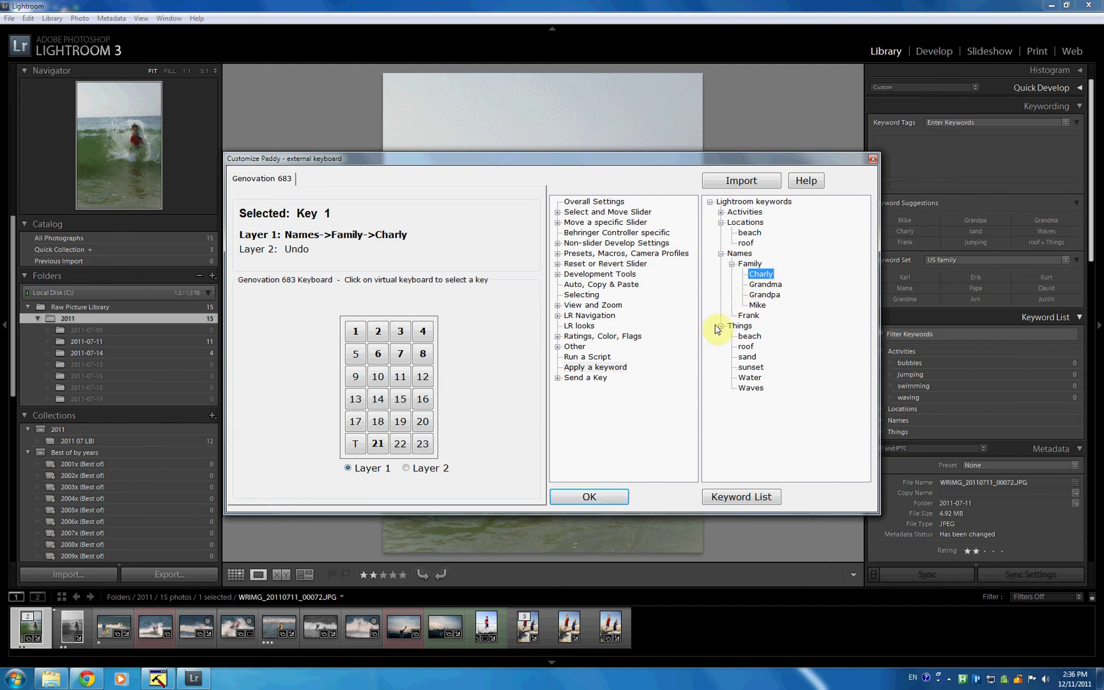
key("2")
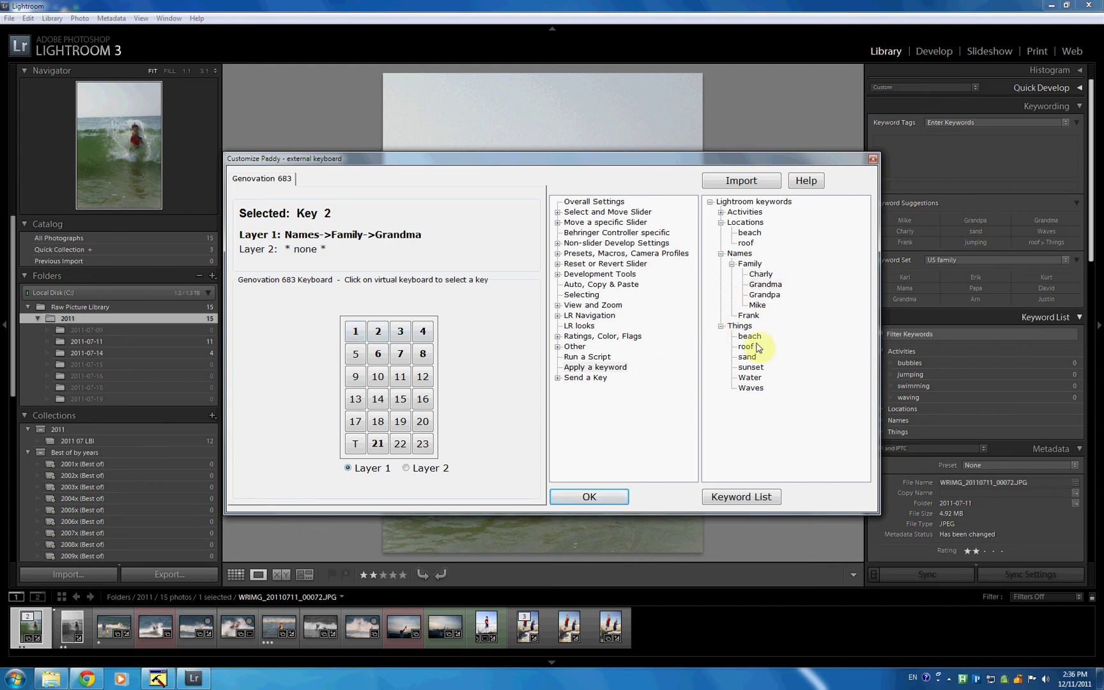
key("3")
key("4")
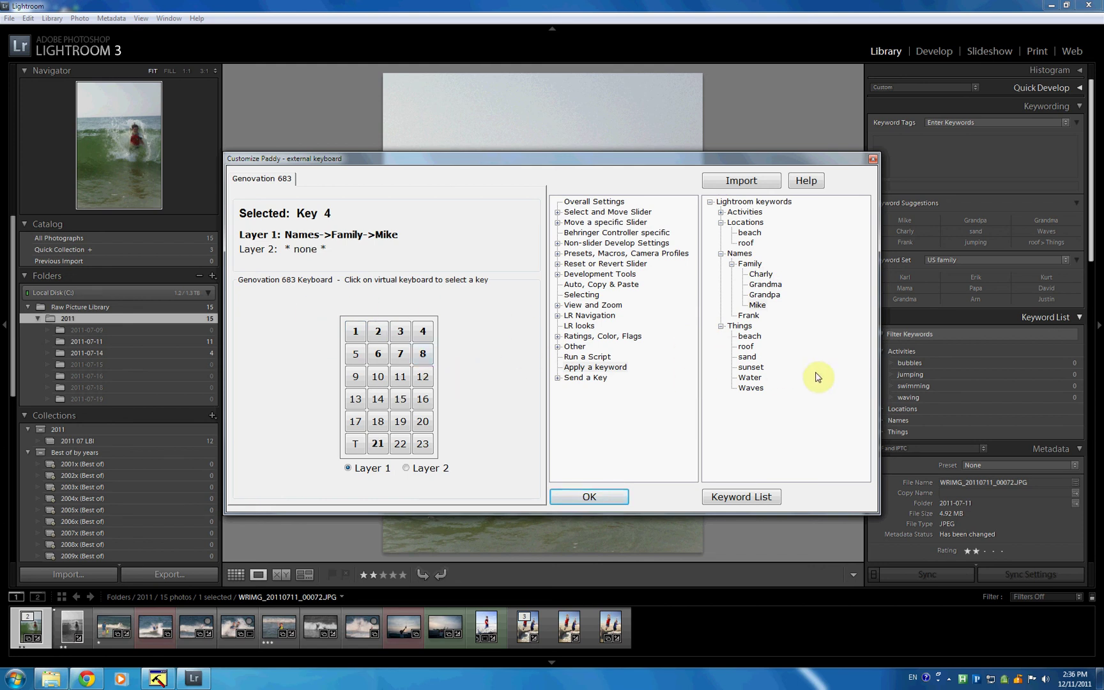
- Map keys 5, 6 and 7 to apply the Things keywords beach, Water and Waves
key("5")
left_click(603, 370)
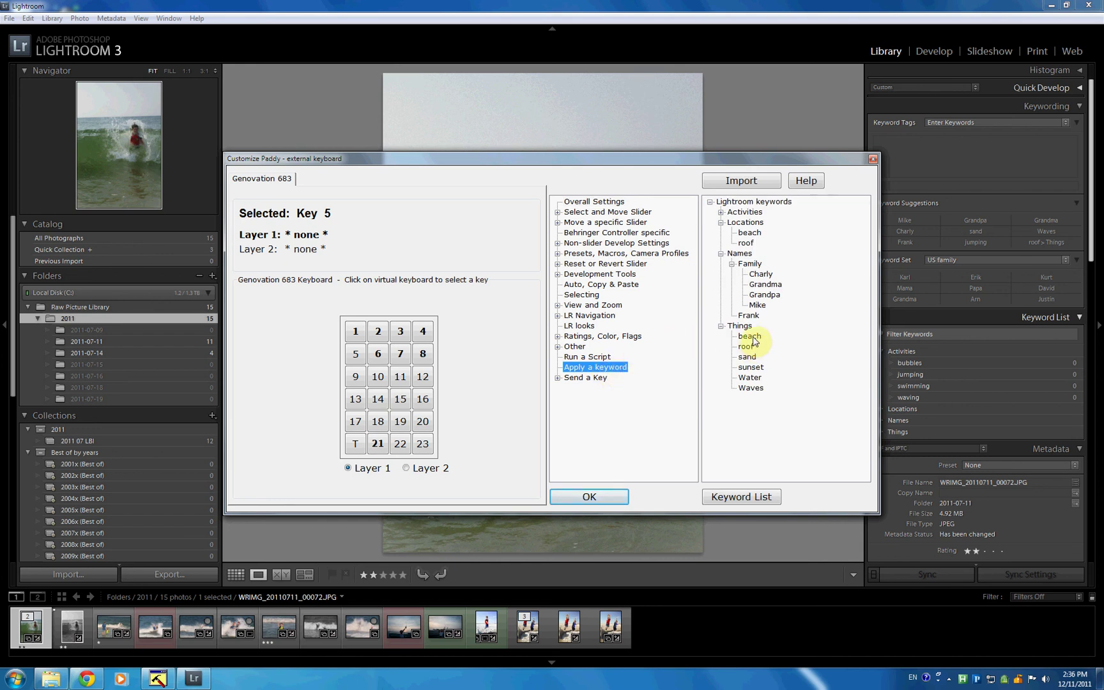
left_click(748, 336)
key("6")
left_click(611, 375)
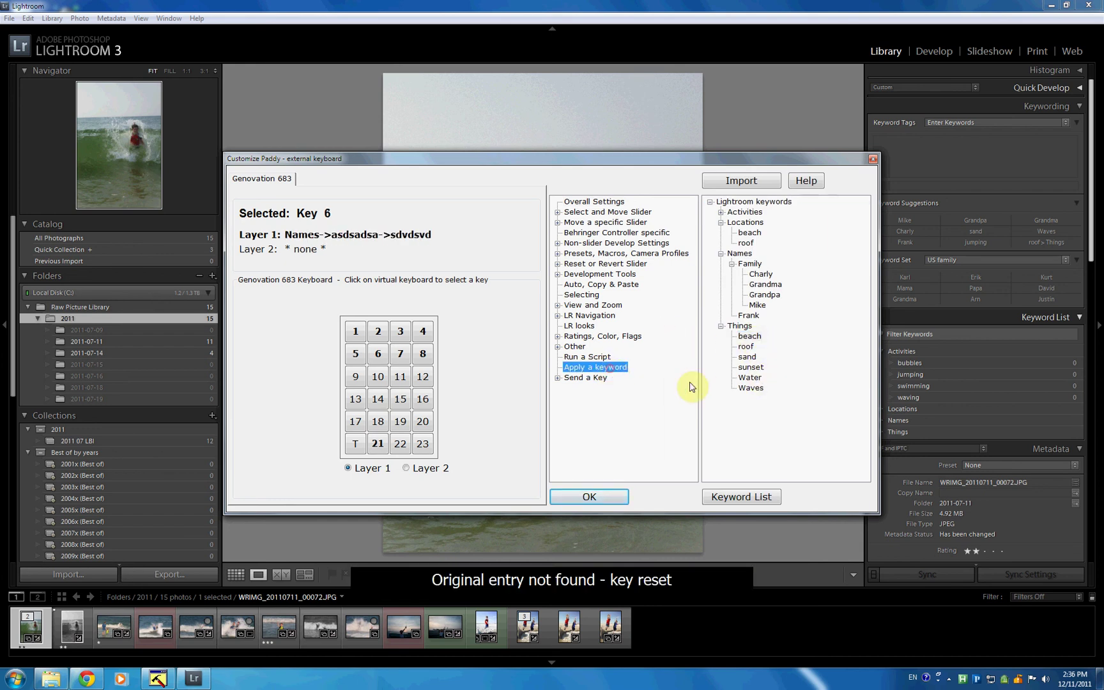
left_click(750, 377)
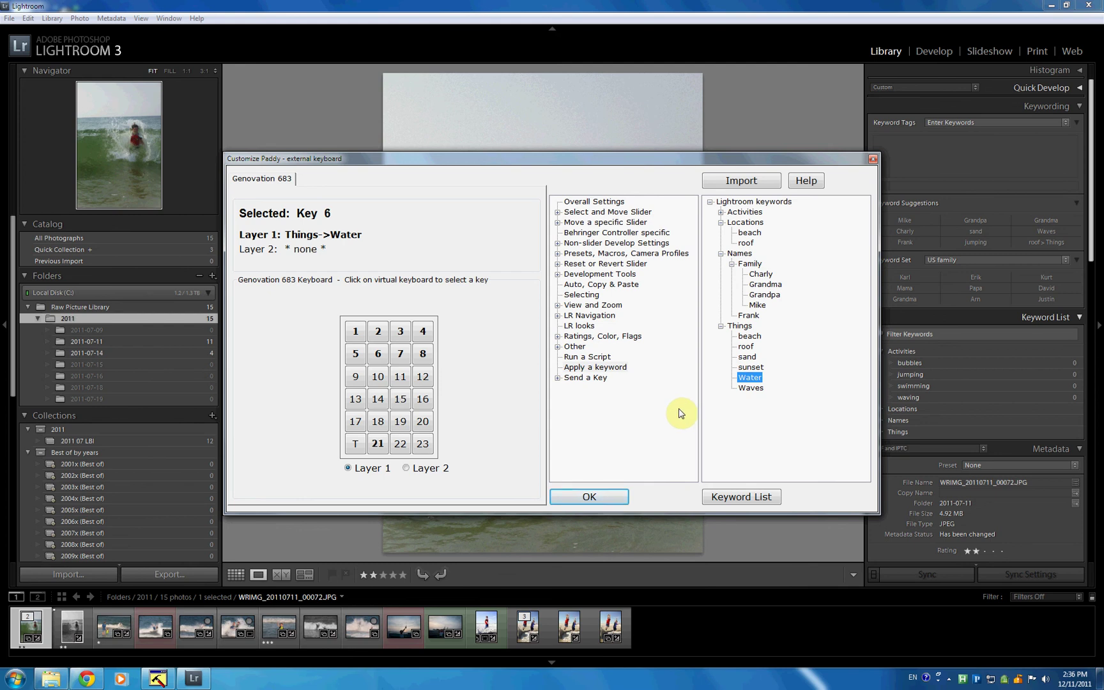
key("7")
left_click(595, 366)
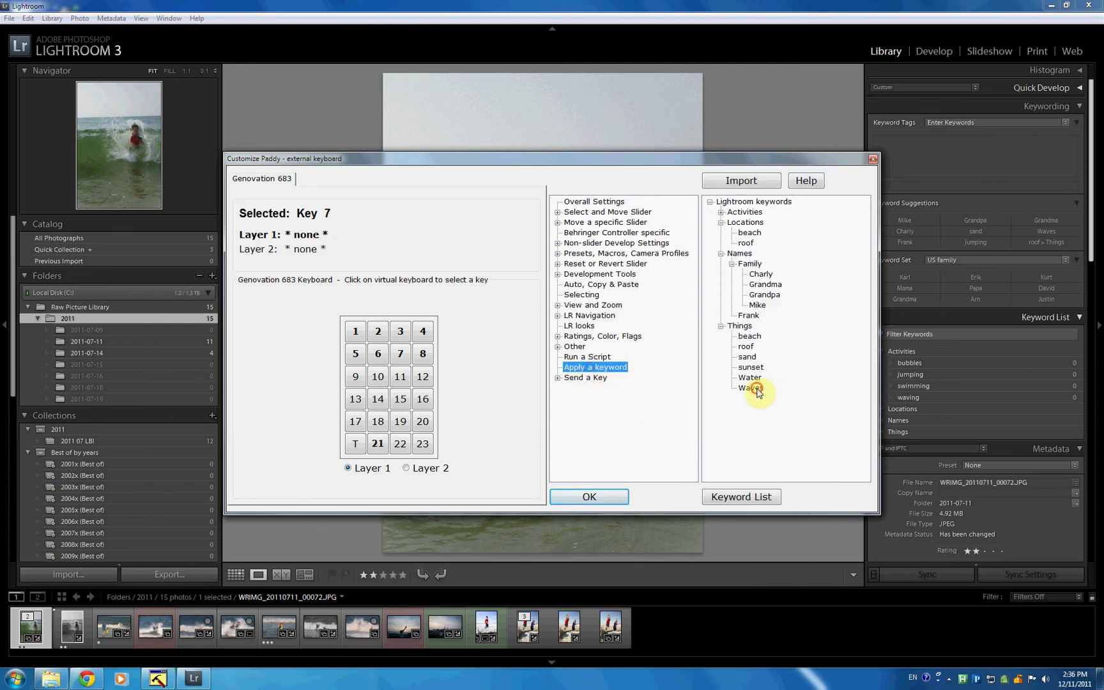
left_click(754, 390)
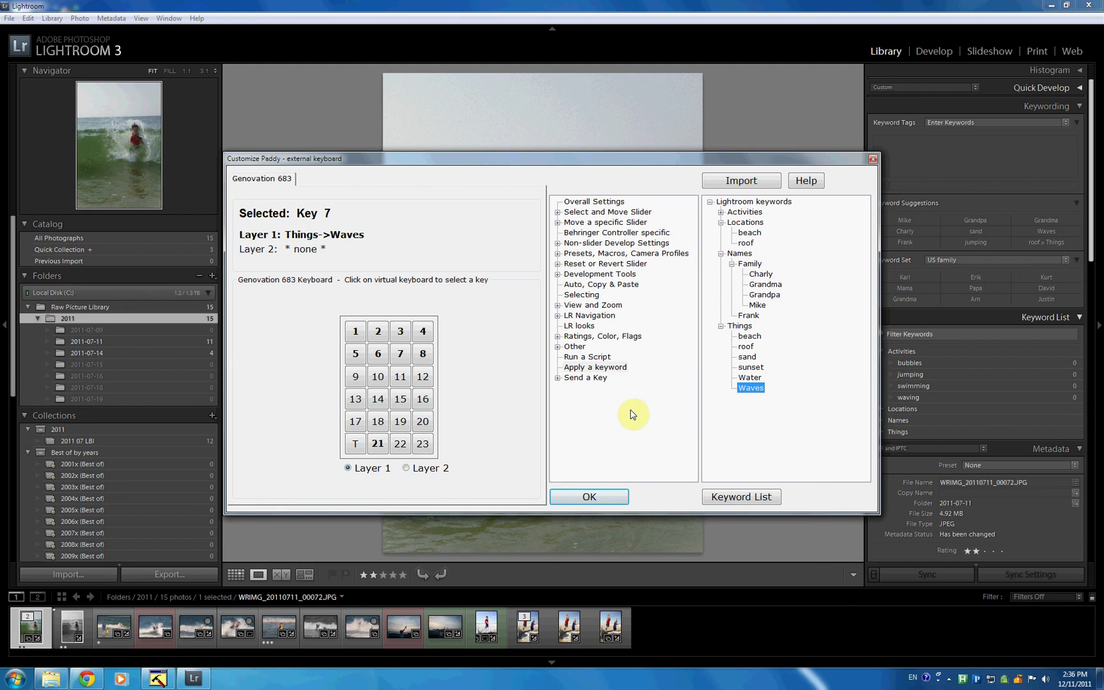
- Review keys 1-4 in both the Keyword List and Keyword Tree views
key("1")
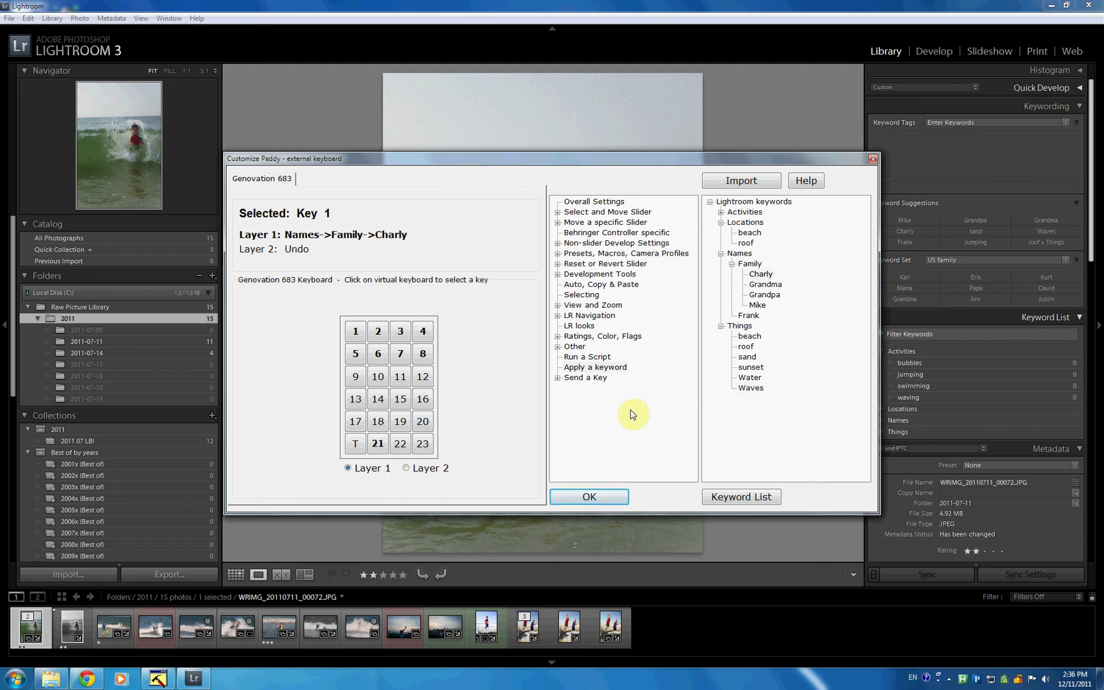
key("2")
key("3")
key("4")
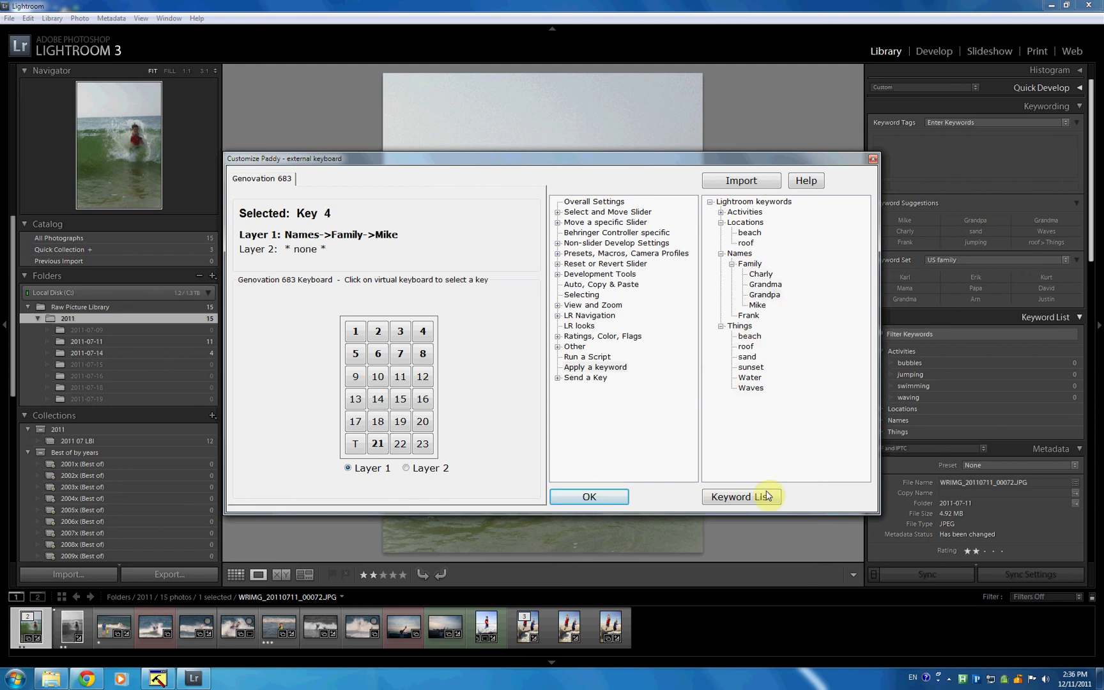
left_click(766, 495)
key("1")
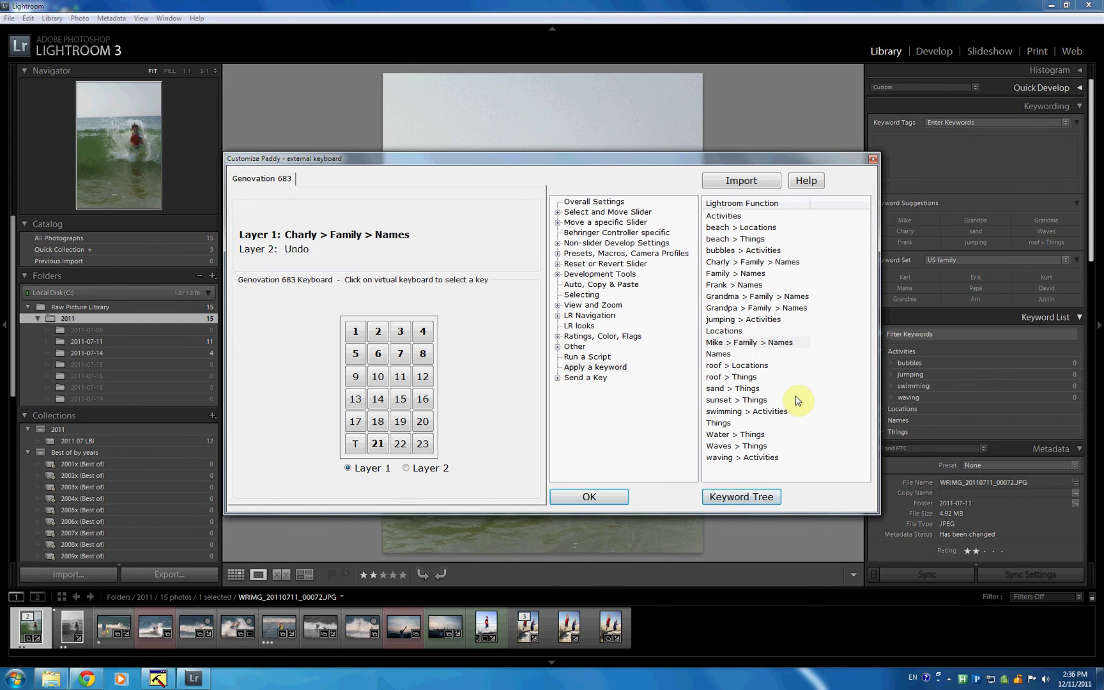
key("2")
key("3")
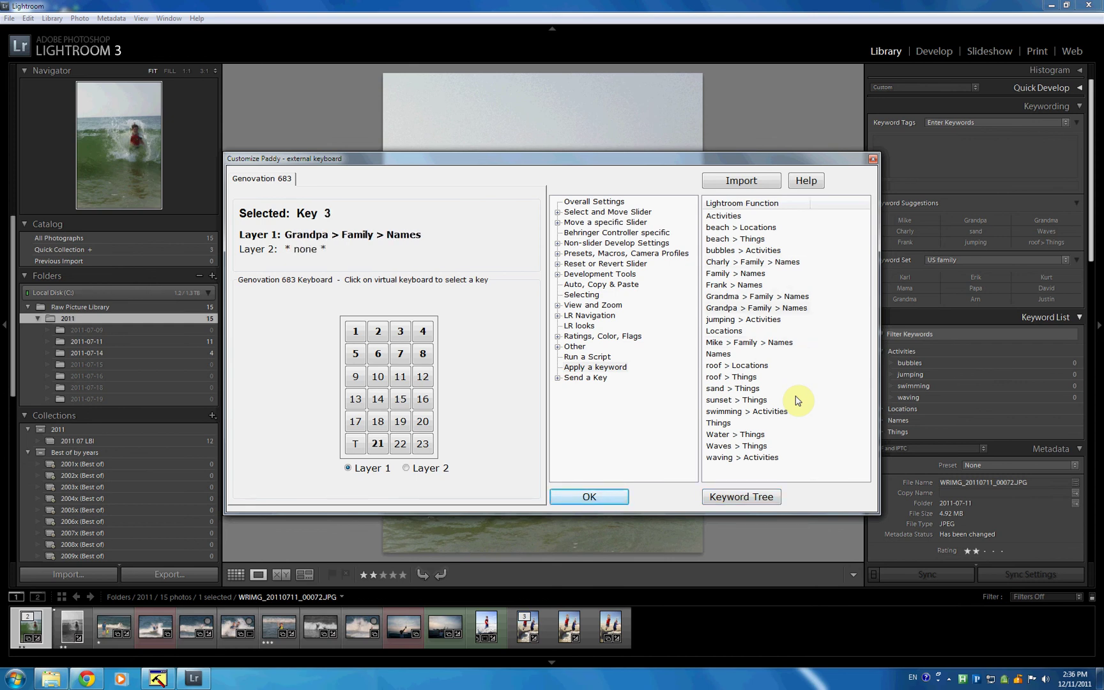
key("4")
left_click(742, 497)
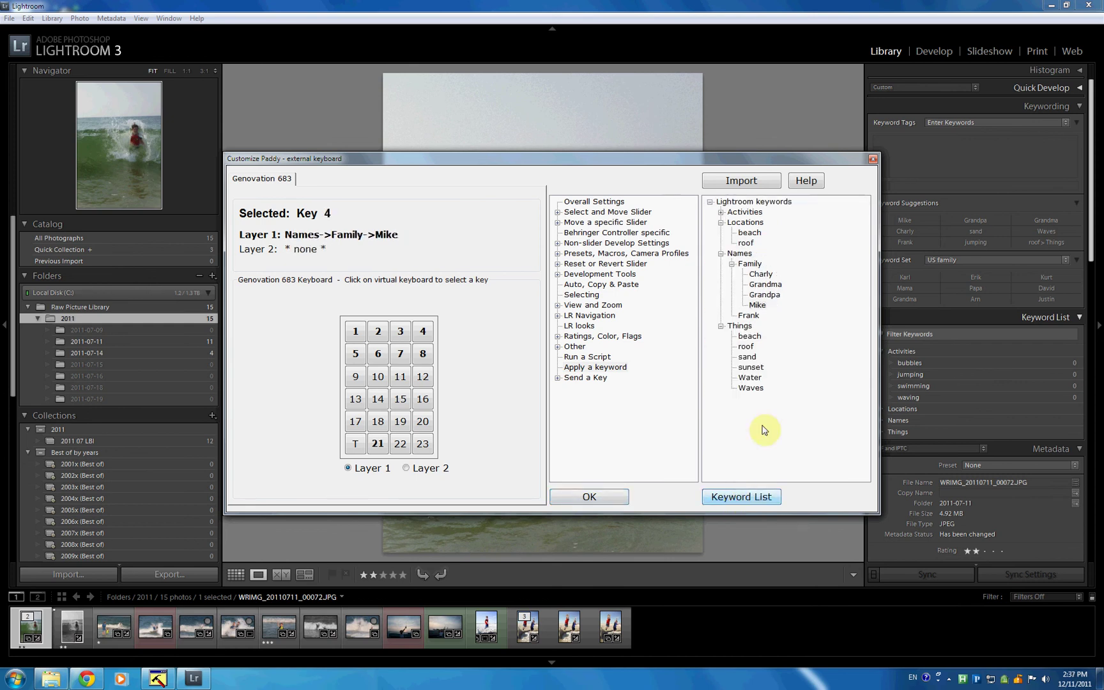
- Accept the key mappings and tag the first beach photo with keypad keys 1, 2 and 3
left_click(592, 496)
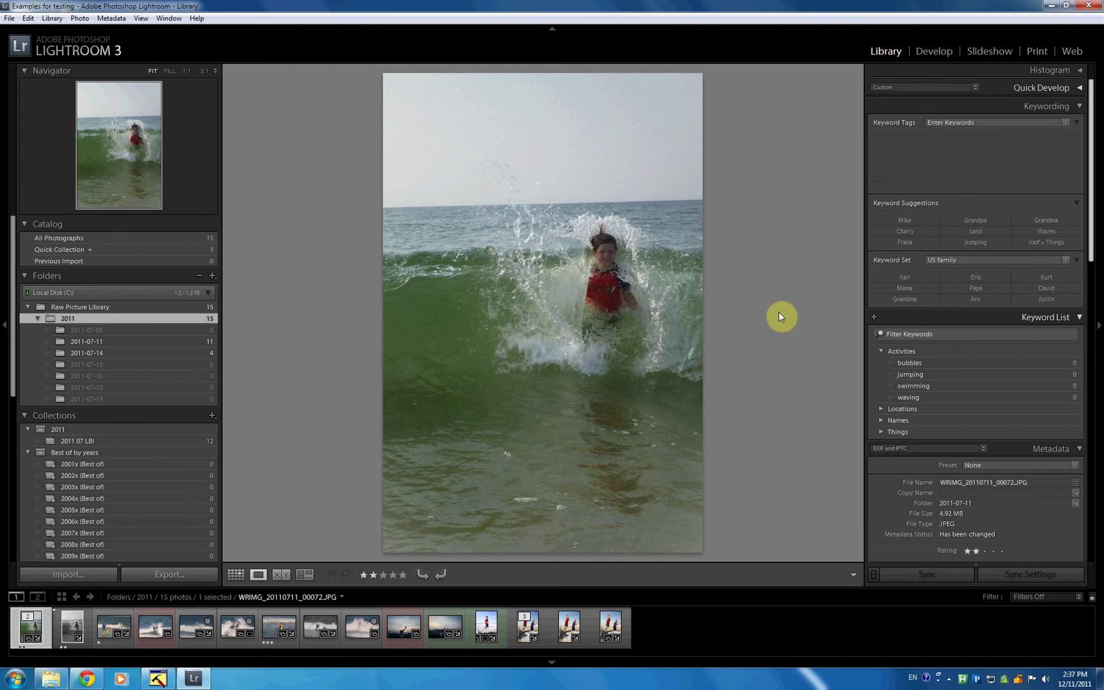
key("1")
key("2")
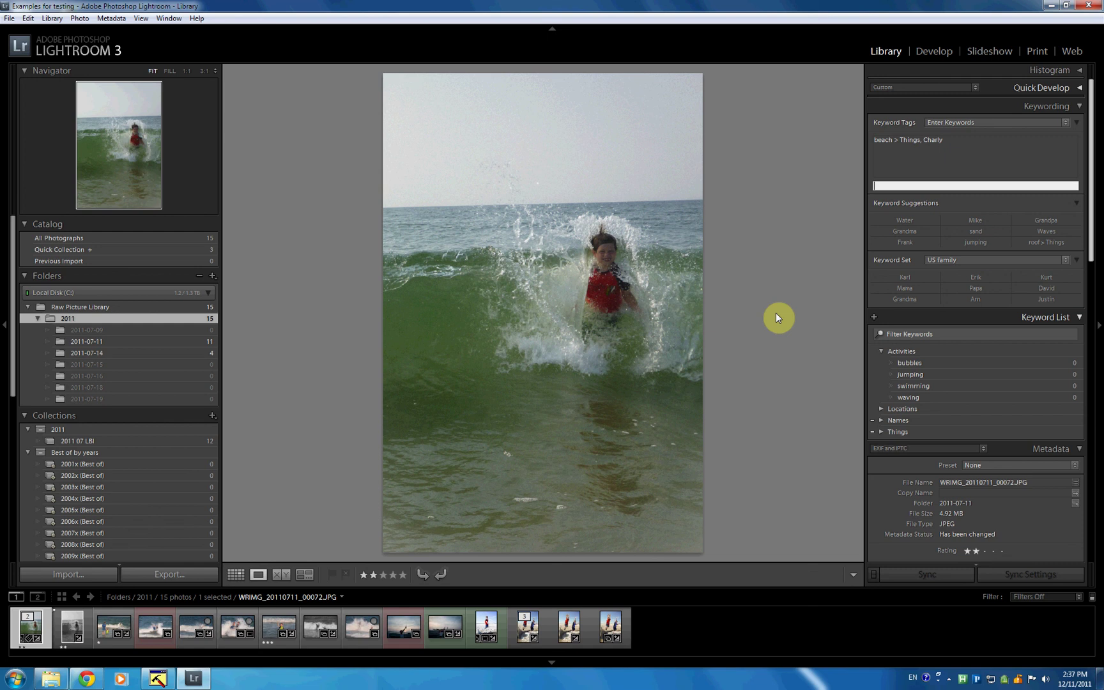
key("3")
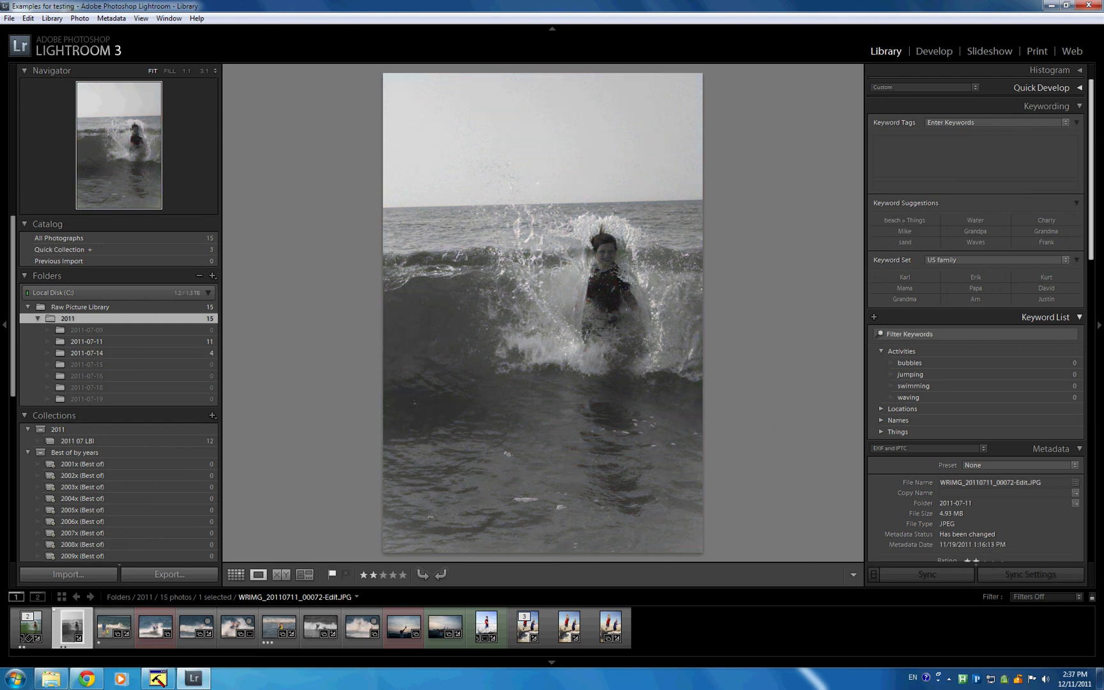
key("Right")
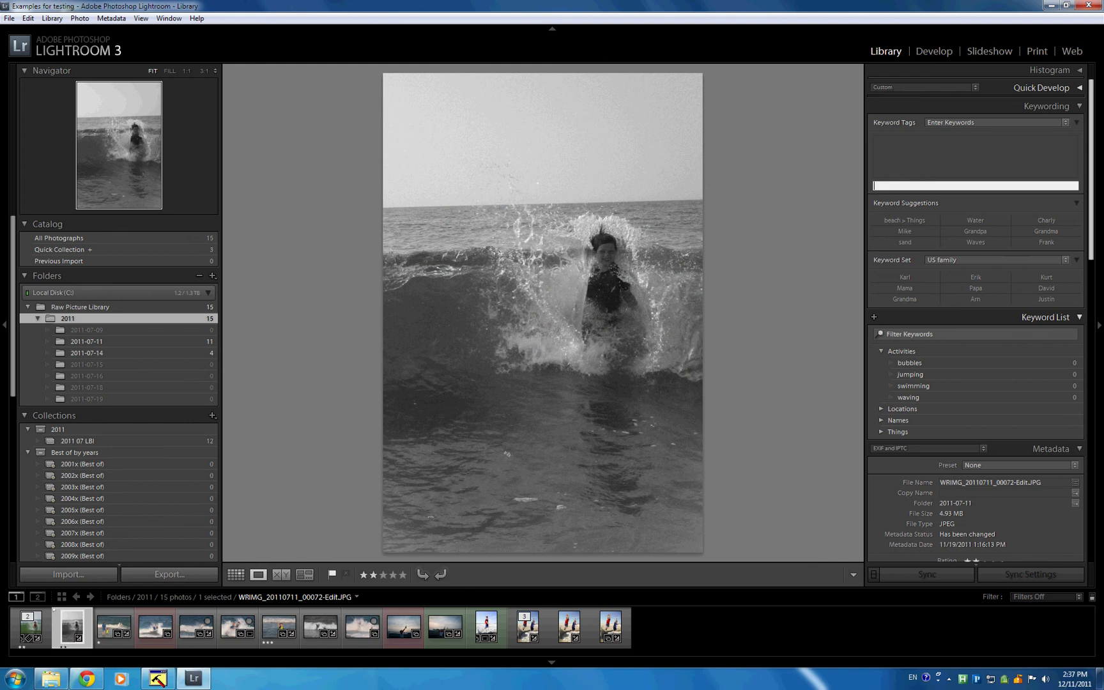
- Tag the next beach photo with the family names and beach, Water, Waves, then reveal the keyword-set shortcuts
key("Right")
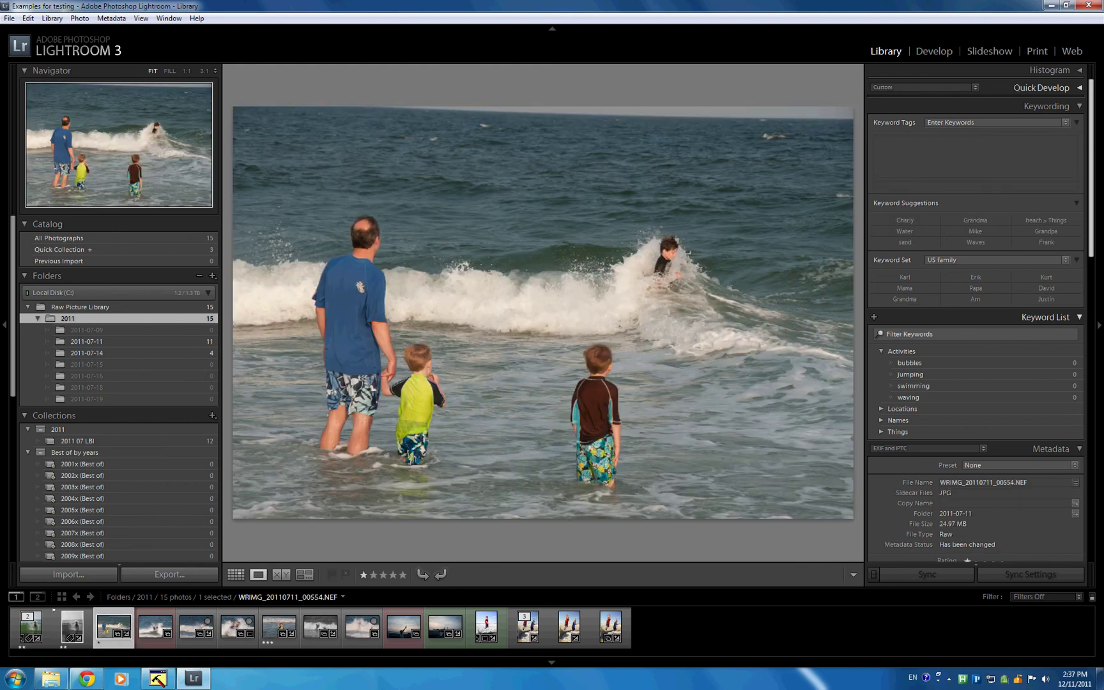
type("Charly, Grandma, Grandpa, Mike")
key("Return")
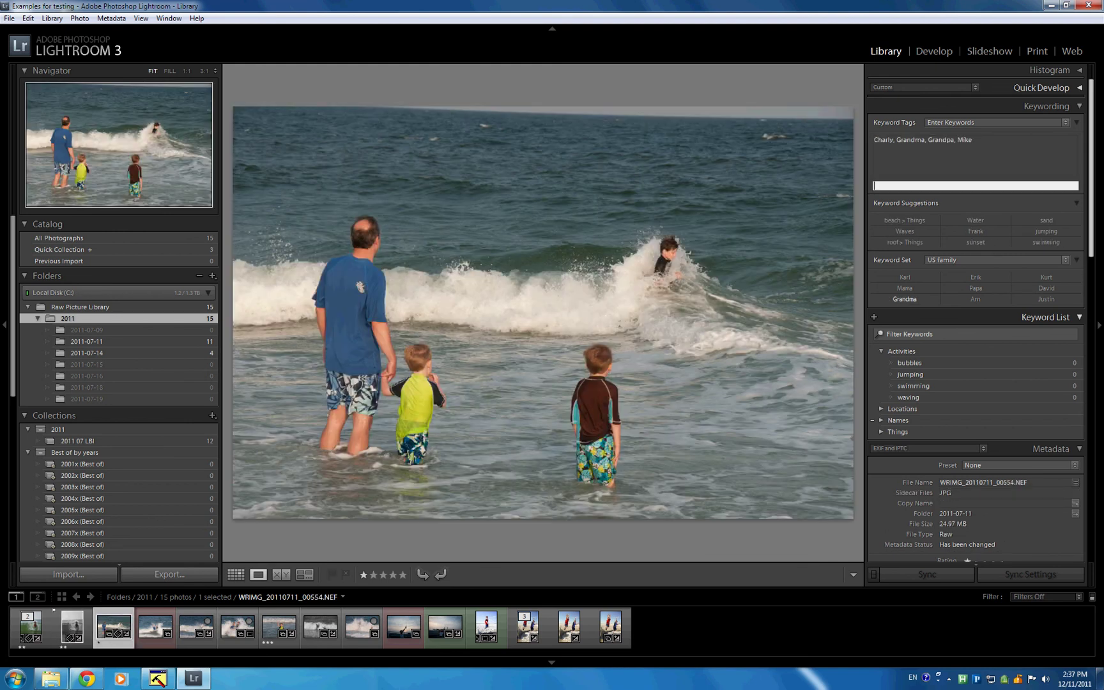
type("beach, Water, Waves")
key("Return")
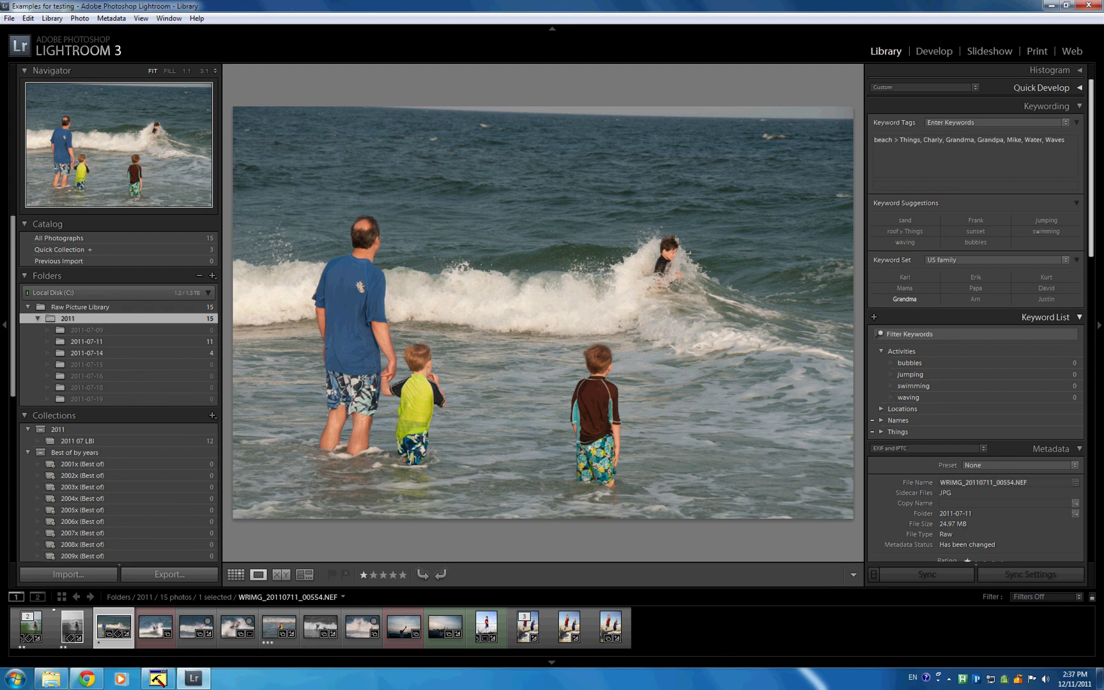
key("alt")
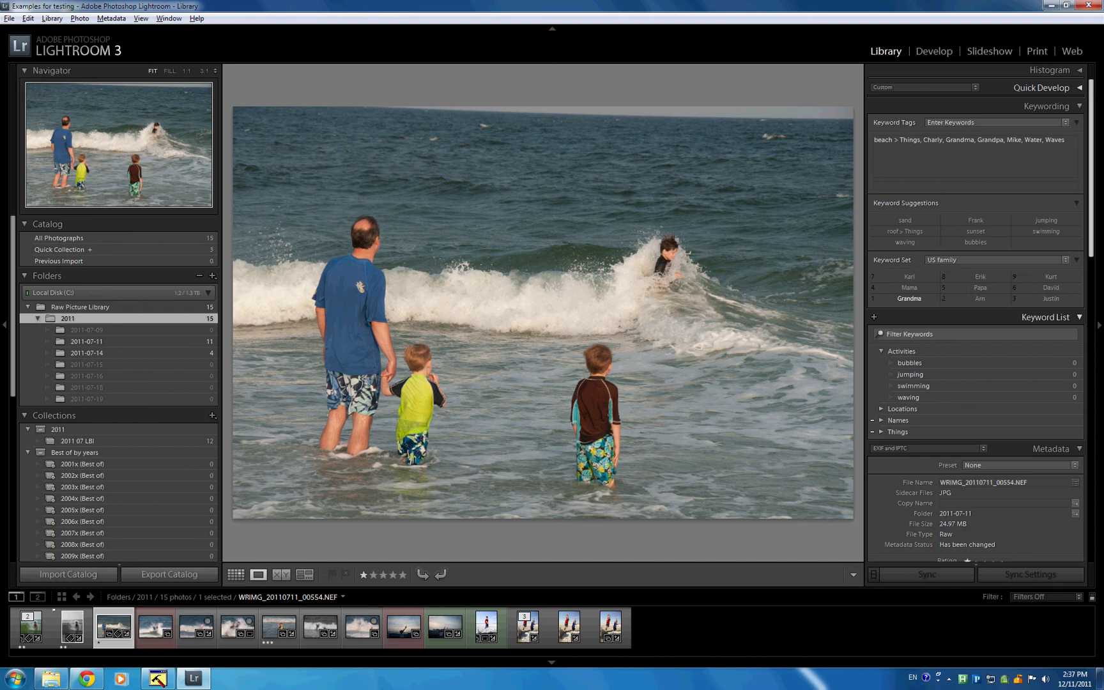